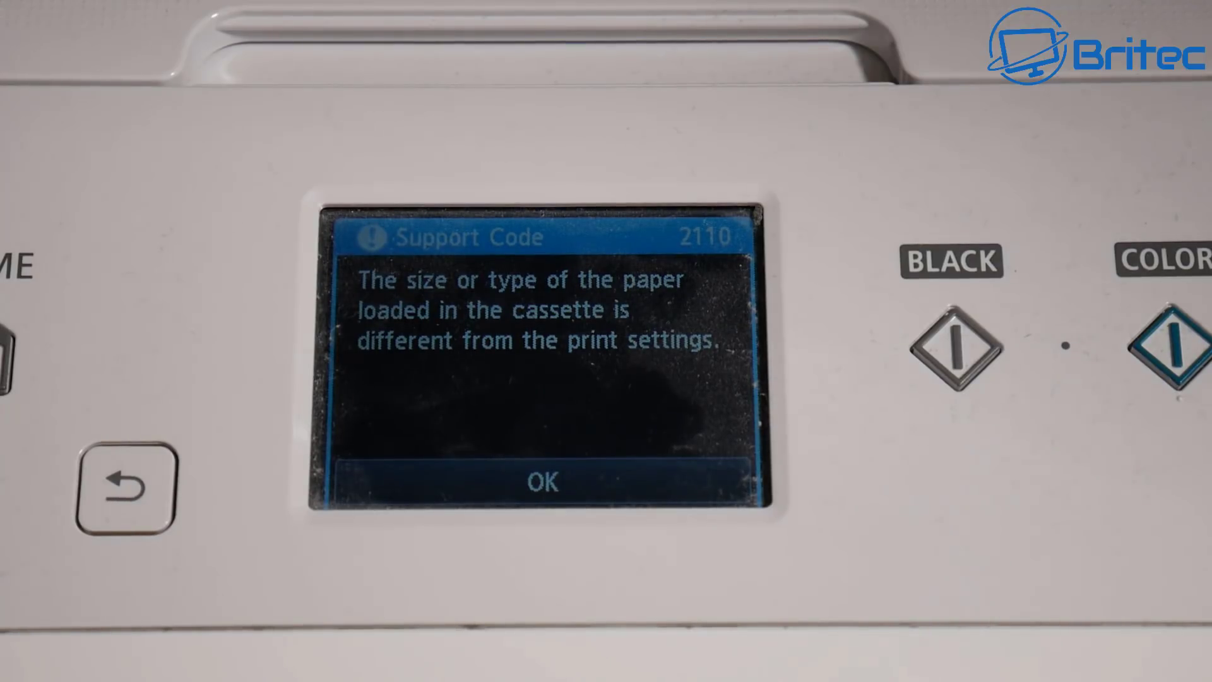
Step: Dismiss the Canon printer's 2110 paper-mismatch error and the Letter/Plain paper details page
{"action": "left_click", "coordinate": [689, 482]}
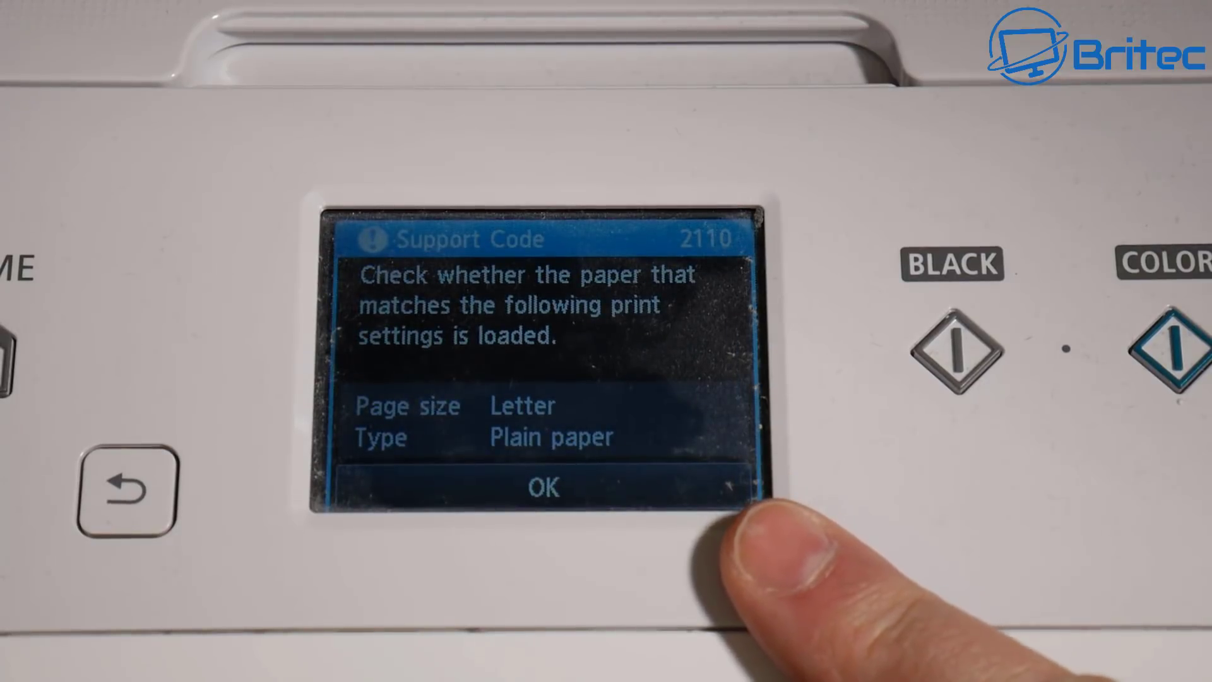
{"action": "left_click", "coordinate": [647, 482]}
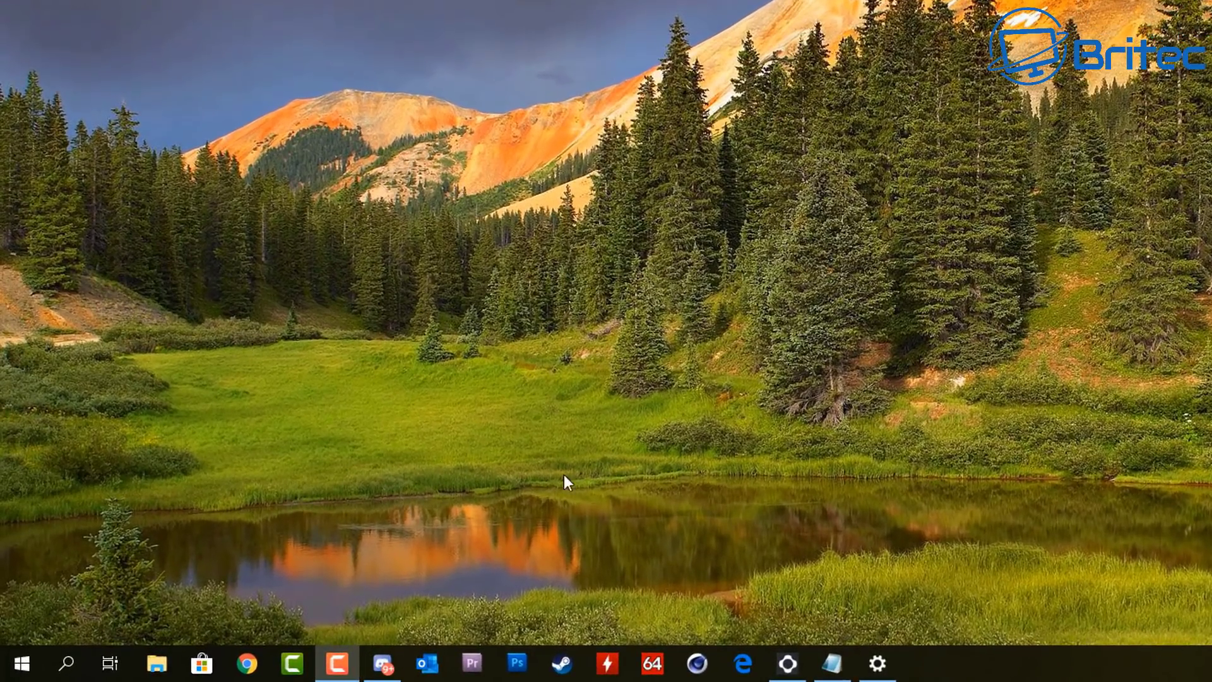
Step: Search 'printer' to reach Printers & scanners, showing the Canon MG6800 series, and shift the window left
{"action": "left_click", "coordinate": [61, 666]}
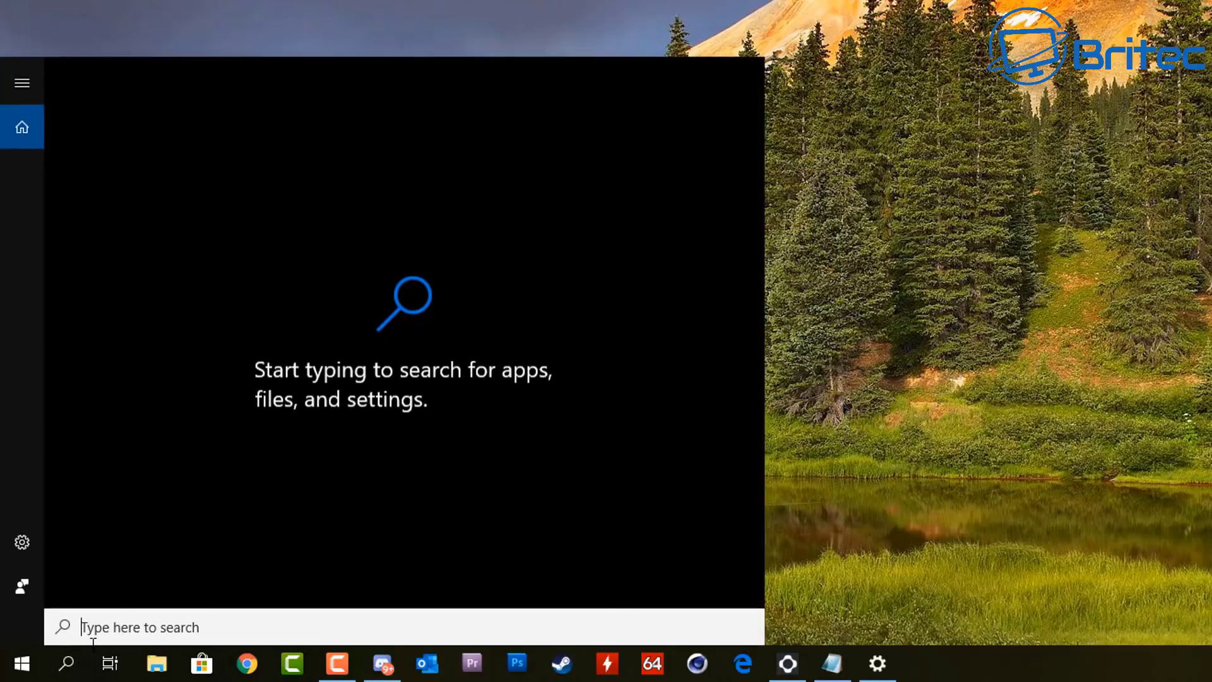
{"action": "type", "text": "printer"}
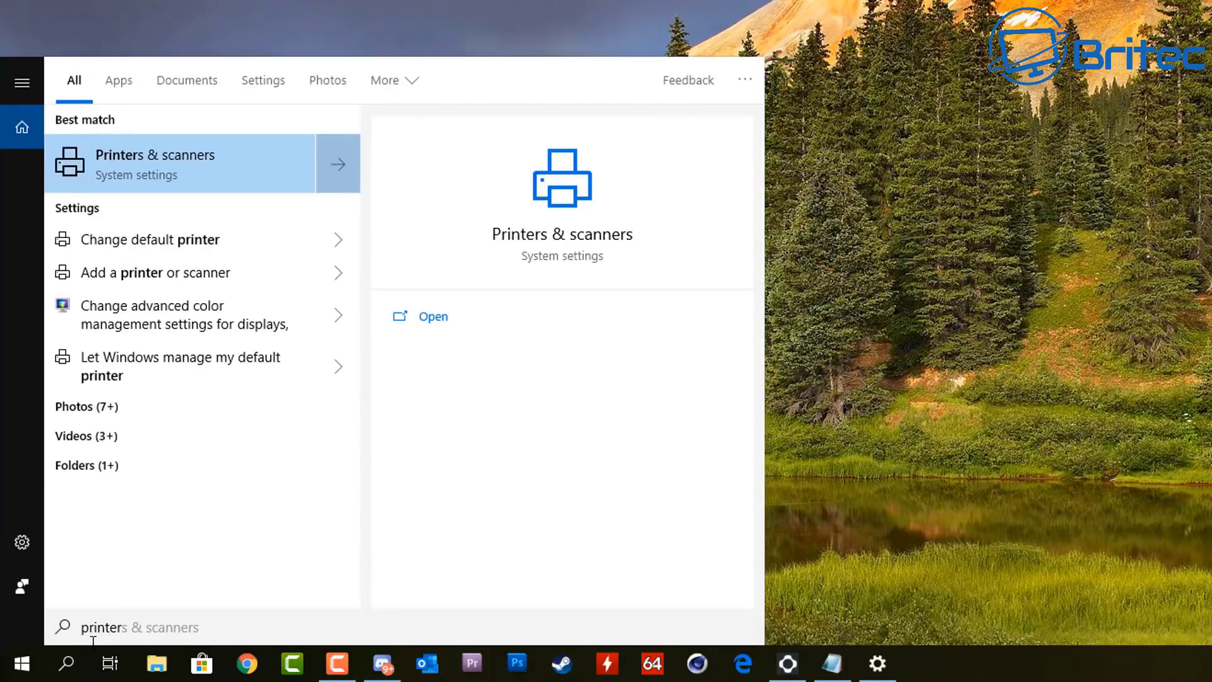
{"action": "left_click", "coordinate": [160, 157]}
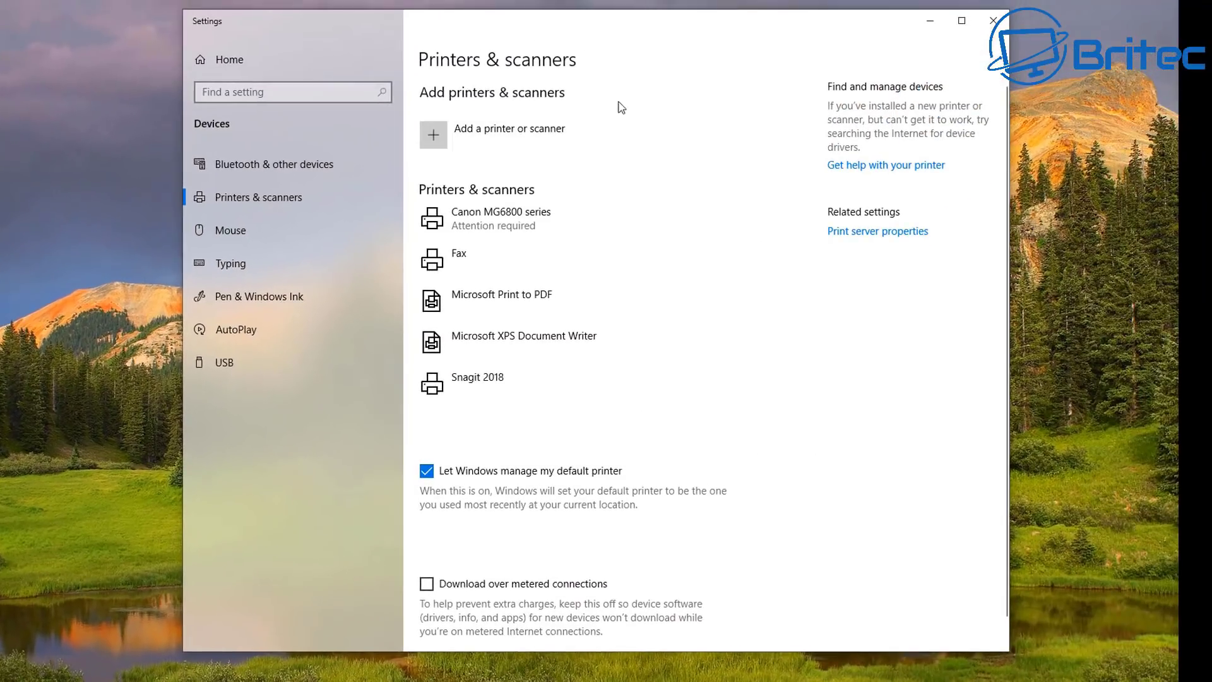
{"action": "left_click_drag", "start_coordinate": [620, 37], "coordinate": [568, 41]}
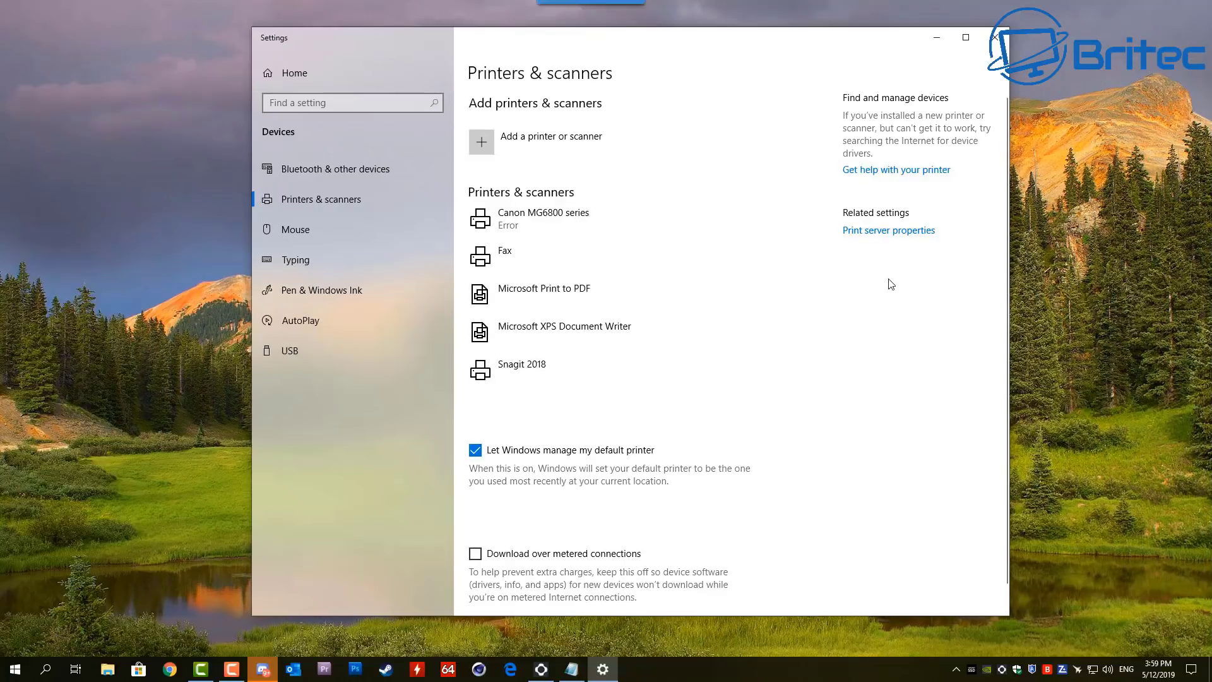
Step: Open Print server properties and unlock its form settings for editing
{"action": "left_click", "coordinate": [891, 235]}
{"action": "left_click_drag", "start_coordinate": [1027, 239], "coordinate": [622, 188]}
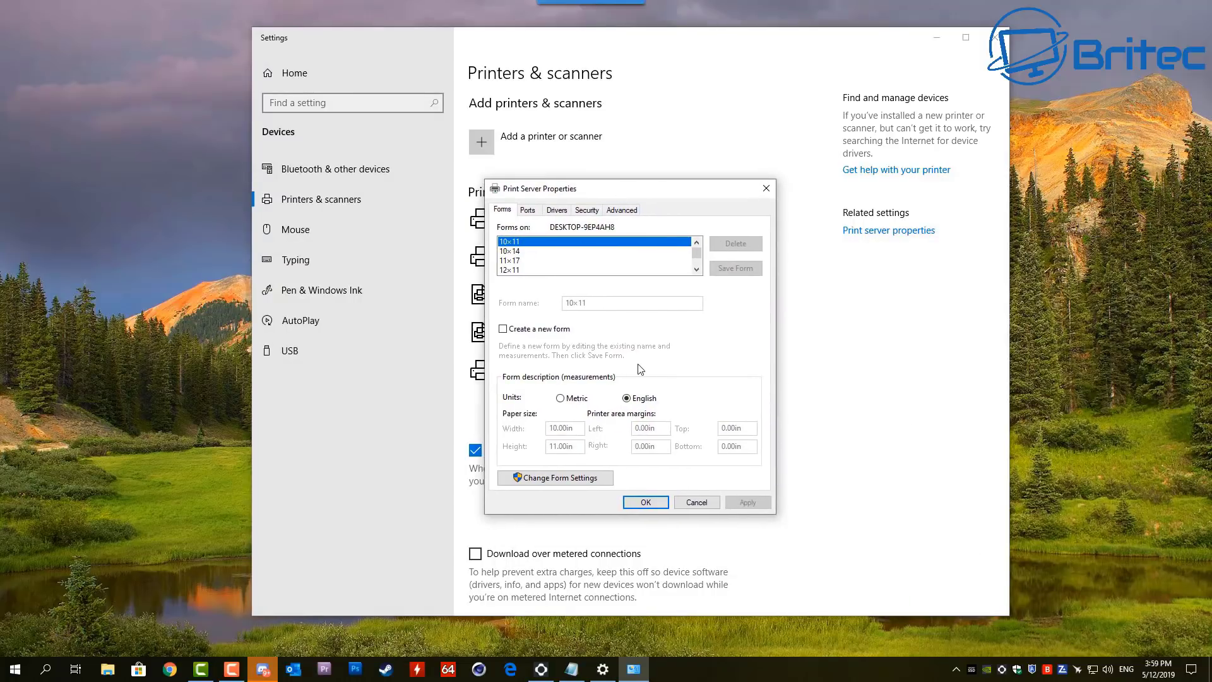
{"action": "left_click", "coordinate": [559, 481]}
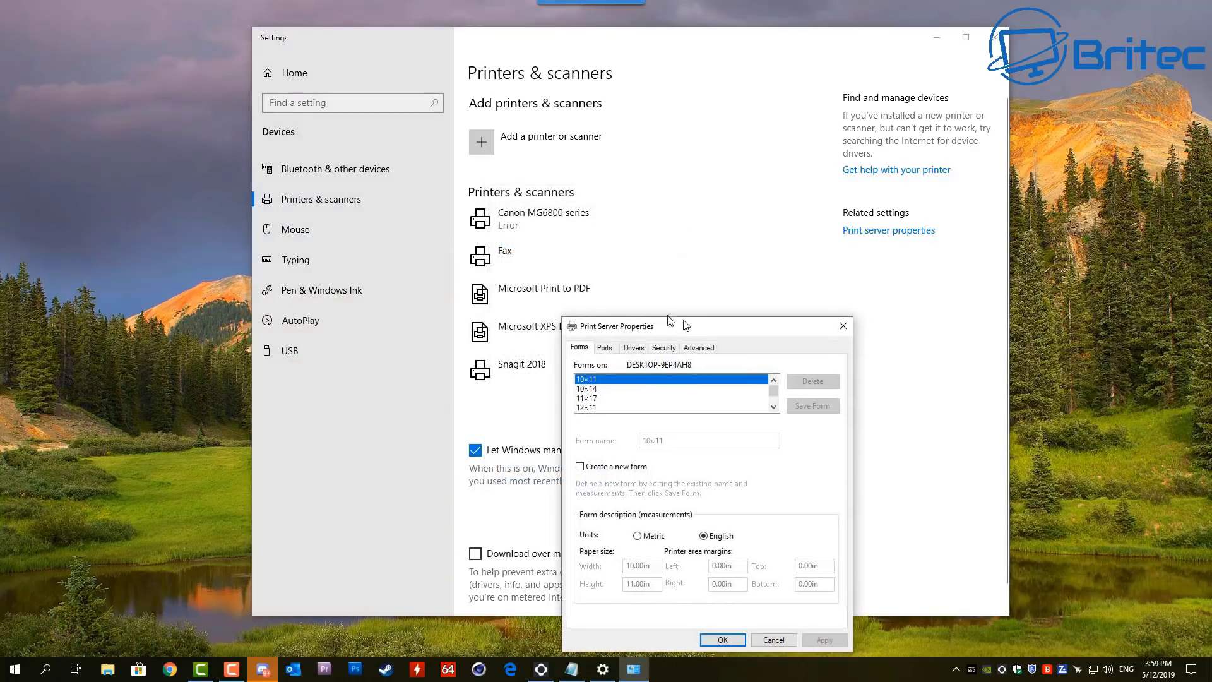
{"action": "left_click_drag", "start_coordinate": [689, 325], "coordinate": [614, 168]}
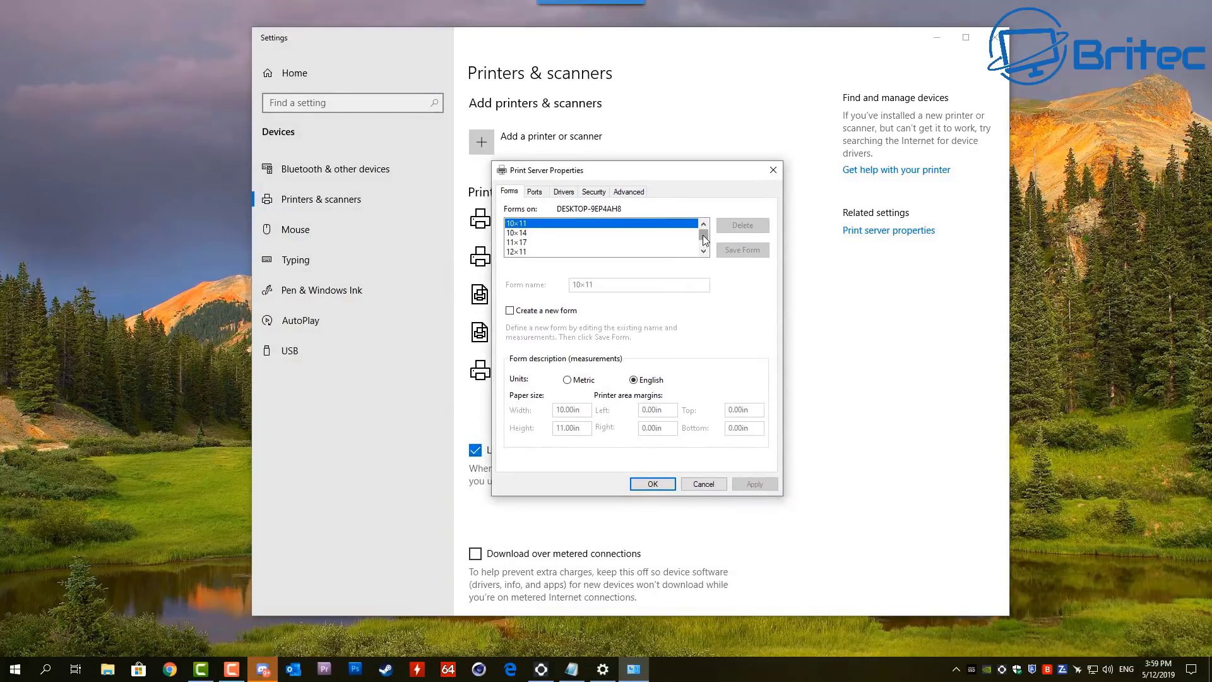
Step: Select the A4 form (8.27in × 11.69in) in the Forms list and apply it
{"action": "scroll", "coordinate": [703, 238], "scroll_direction": "down", "scroll_amount": 20}
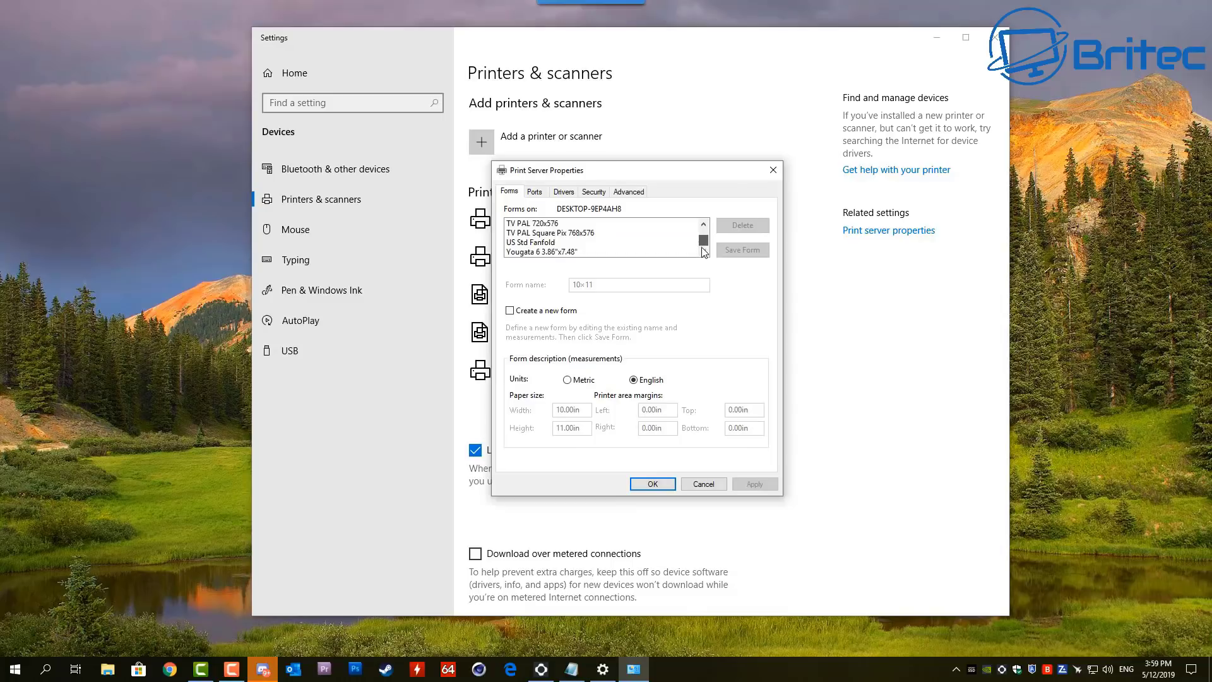
{"action": "left_click", "coordinate": [704, 224]}
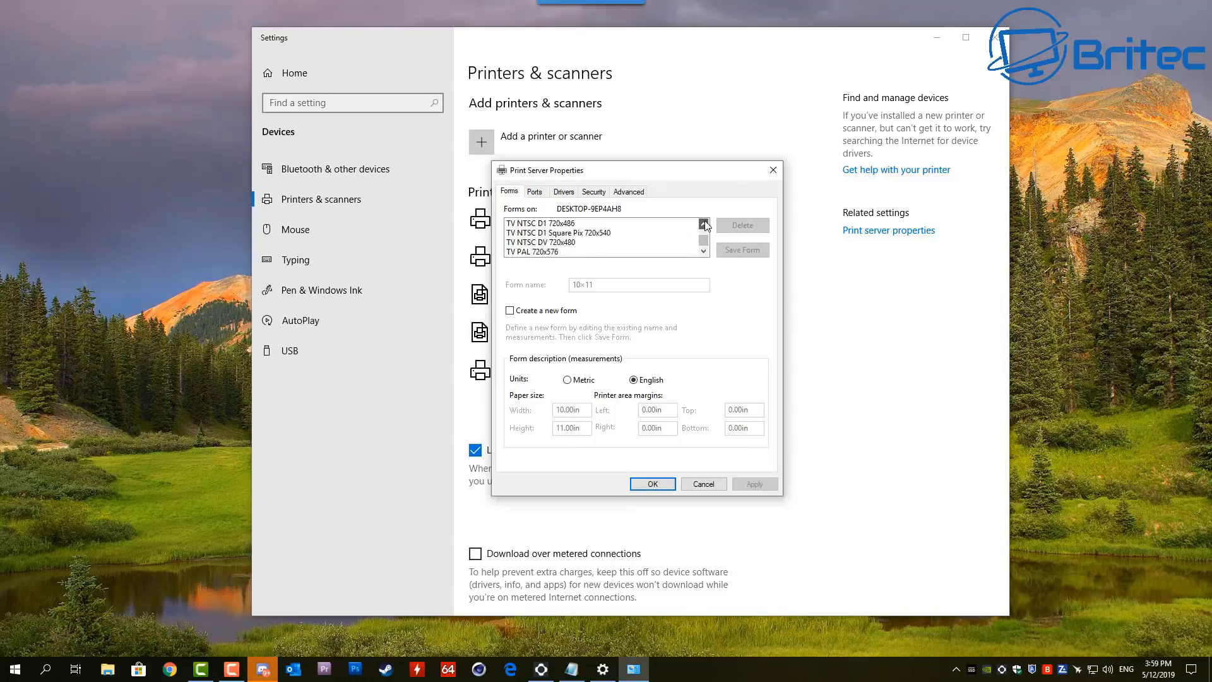
{"action": "left_click", "coordinate": [704, 224]}
{"action": "left_click", "coordinate": [703, 224]}
{"action": "left_click", "coordinate": [703, 224]}
{"action": "left_click", "coordinate": [704, 224]}
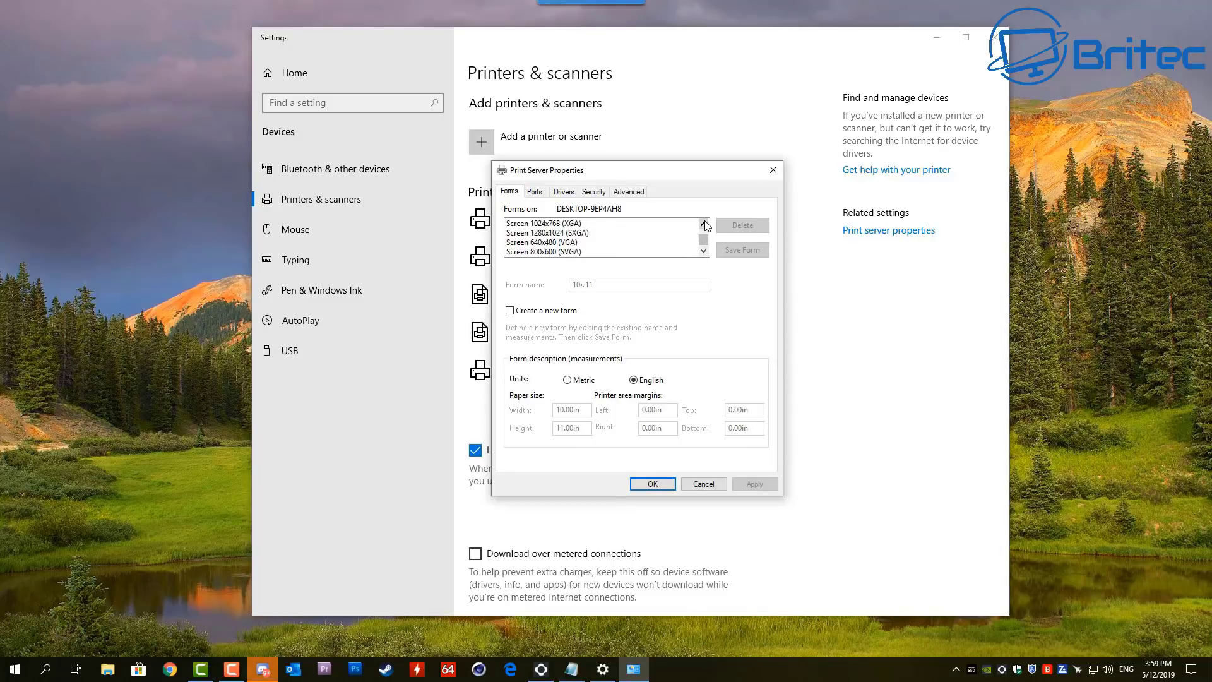
{"action": "left_click", "coordinate": [703, 224]}
{"action": "left_click", "coordinate": [704, 224]}
{"action": "left_click", "coordinate": [703, 224]}
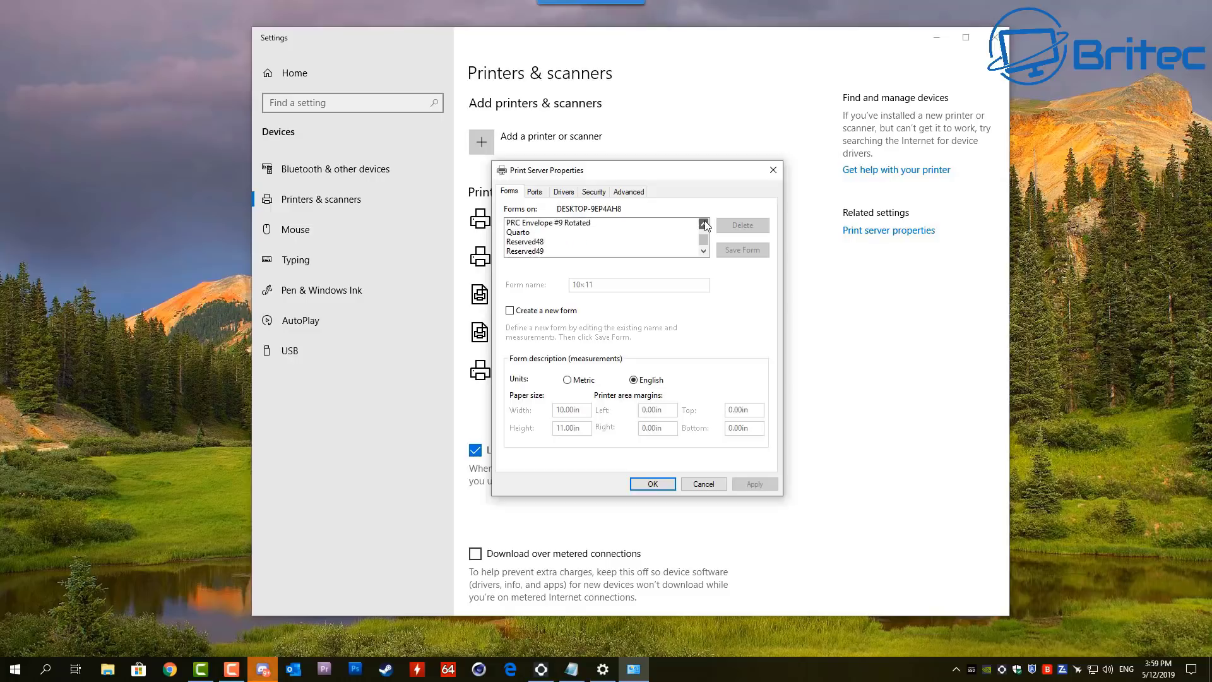
{"action": "left_click", "coordinate": [703, 224]}
{"action": "left_click", "coordinate": [703, 224]}
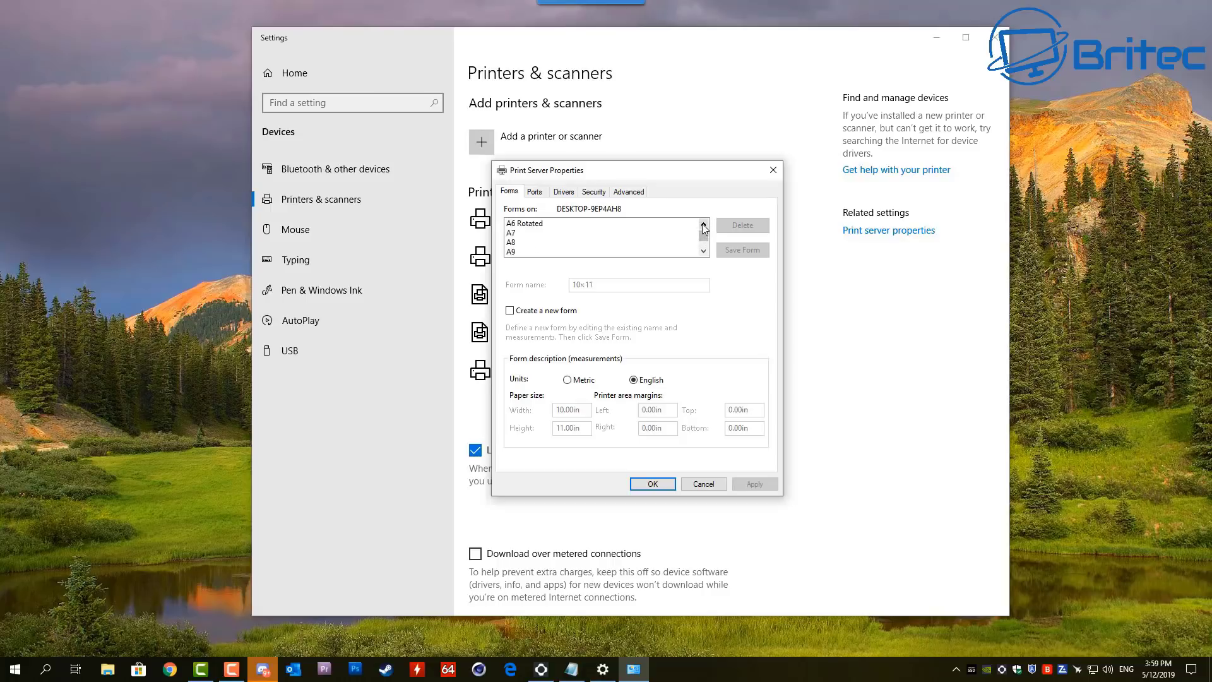
{"action": "left_click_drag", "start_coordinate": [705, 227], "coordinate": [704, 227]}
{"action": "left_click", "coordinate": [513, 225]}
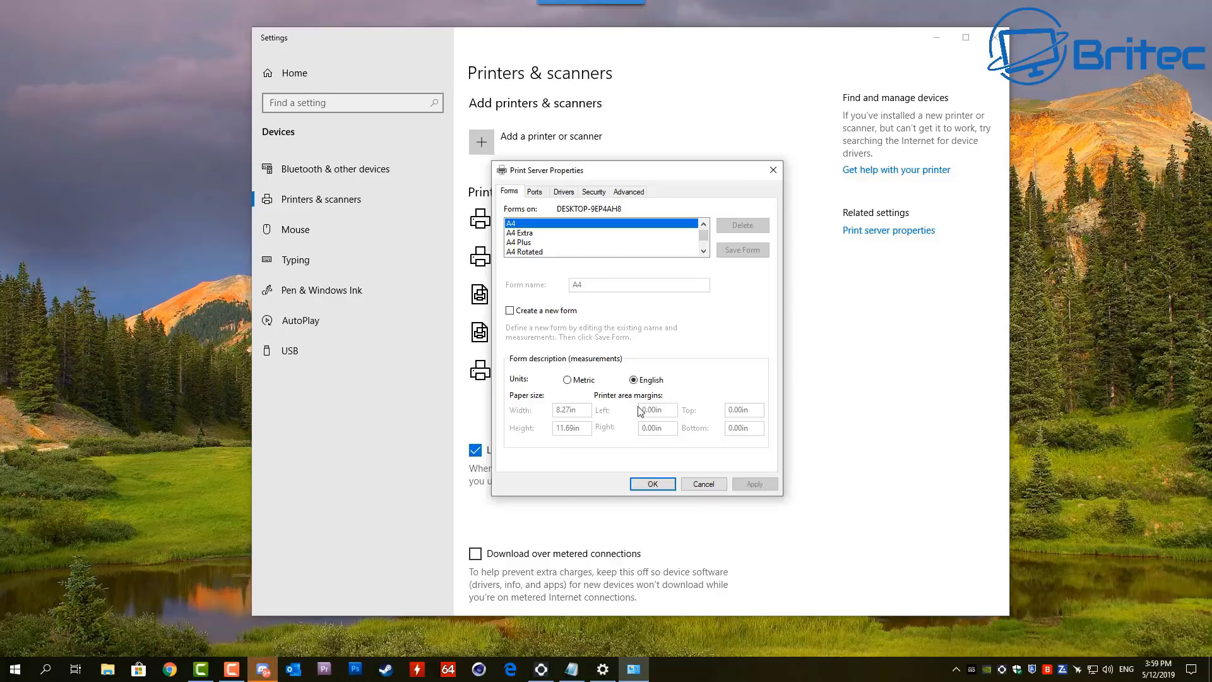
{"action": "left_click", "coordinate": [653, 485]}
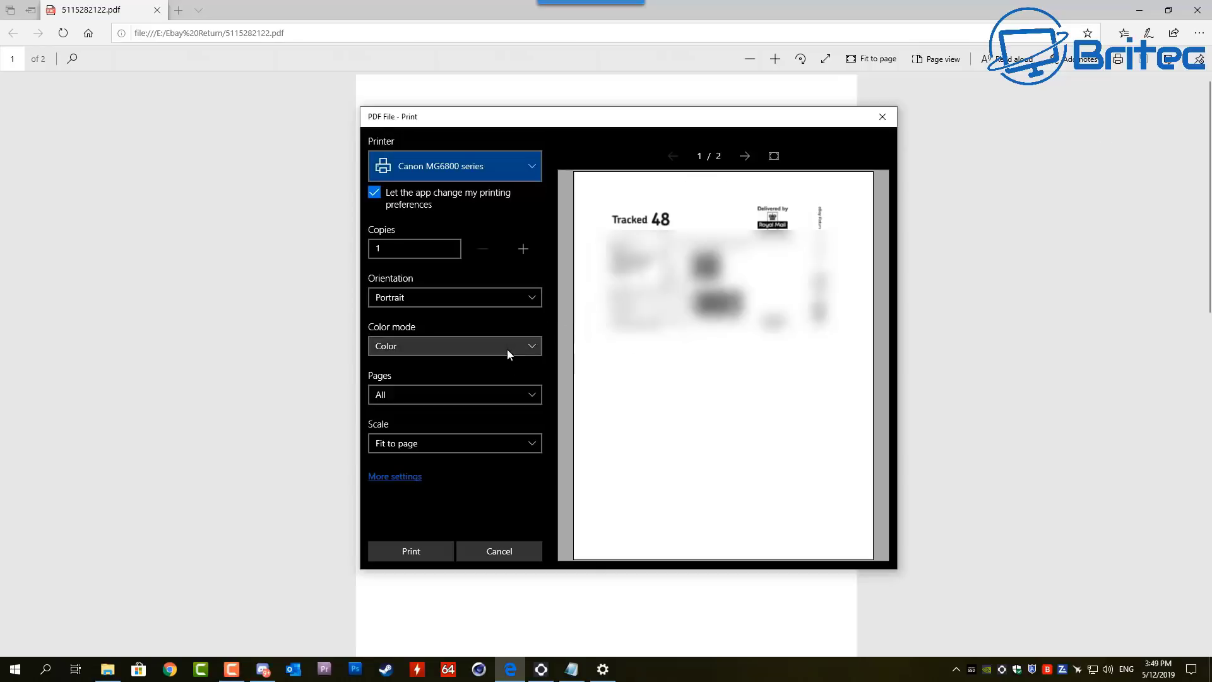
Step: Print the shipping label to the Canon MG6800 series in Grayscale with A4 paper size
{"action": "left_click", "coordinate": [507, 348]}
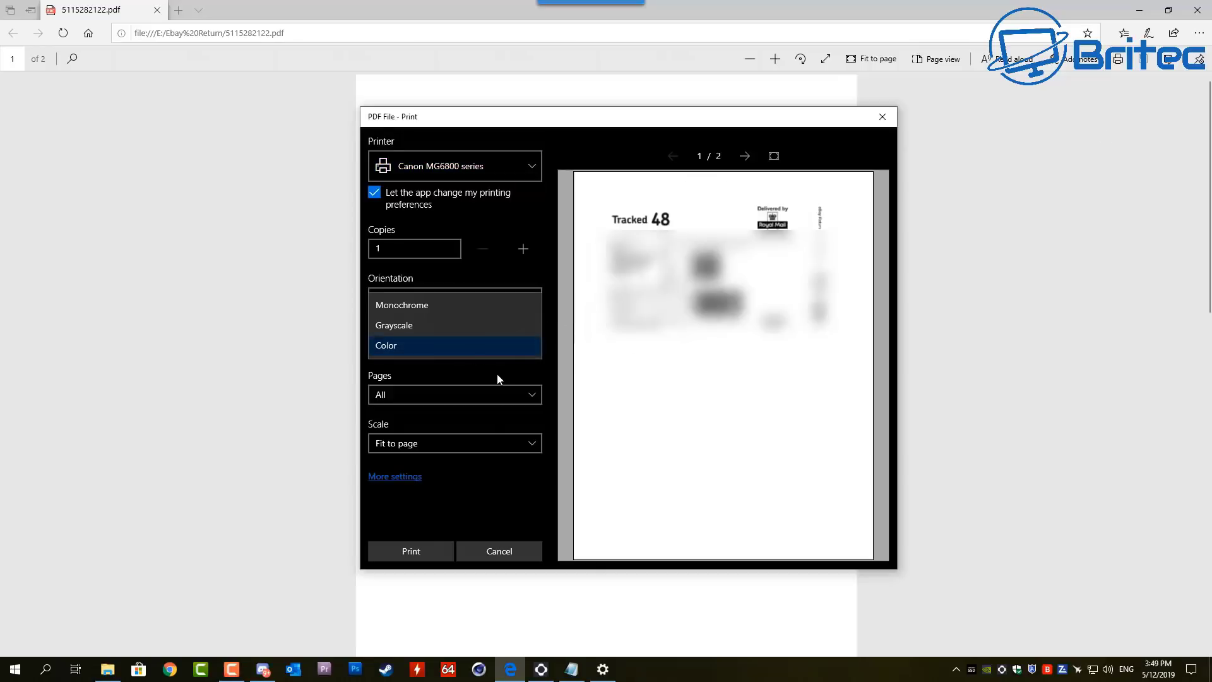
{"action": "left_click", "coordinate": [440, 324]}
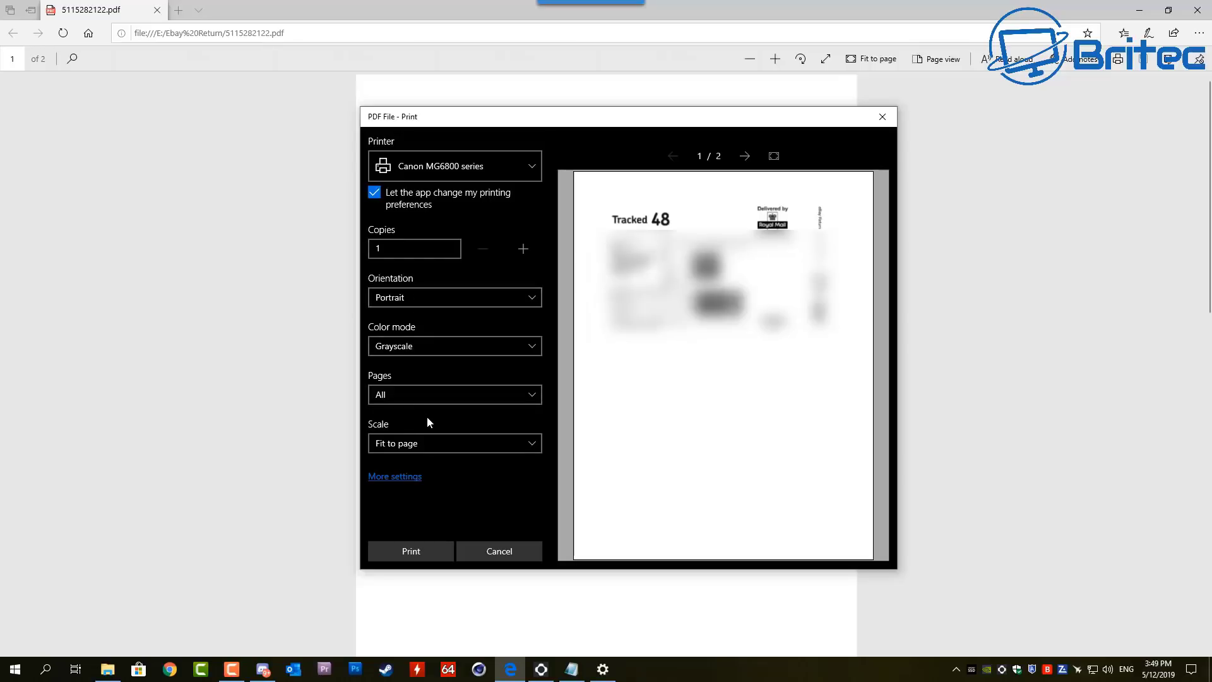
{"action": "left_click", "coordinate": [397, 478]}
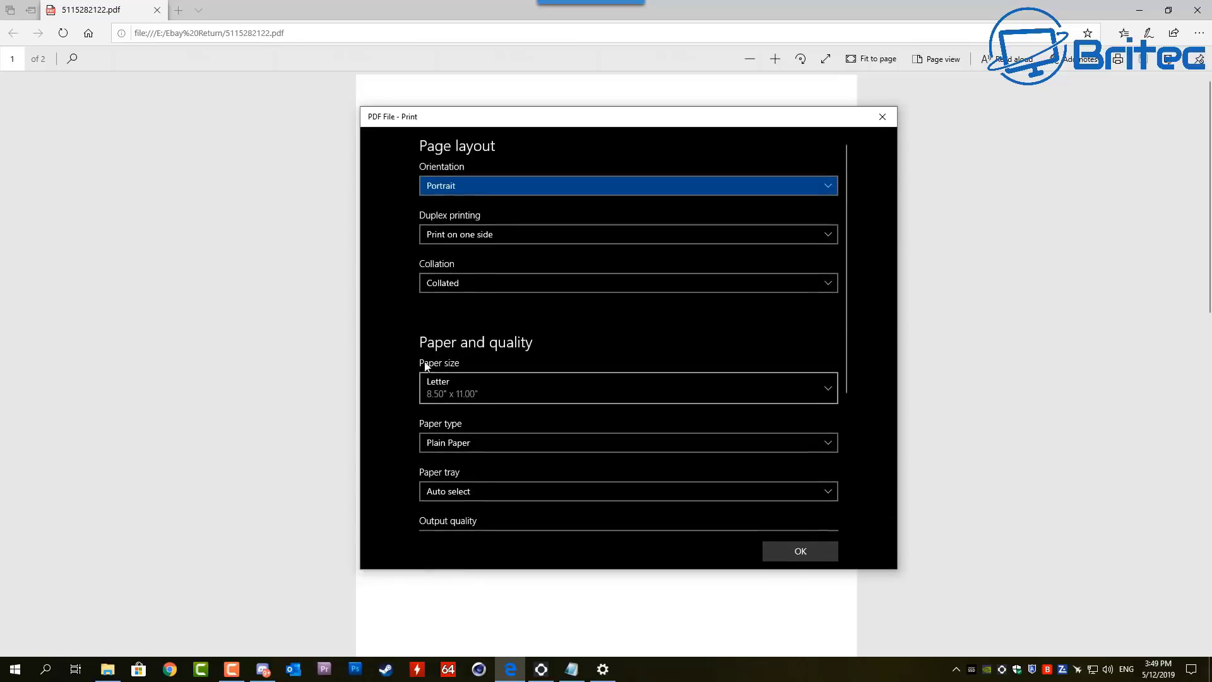
{"action": "left_click", "coordinate": [513, 382]}
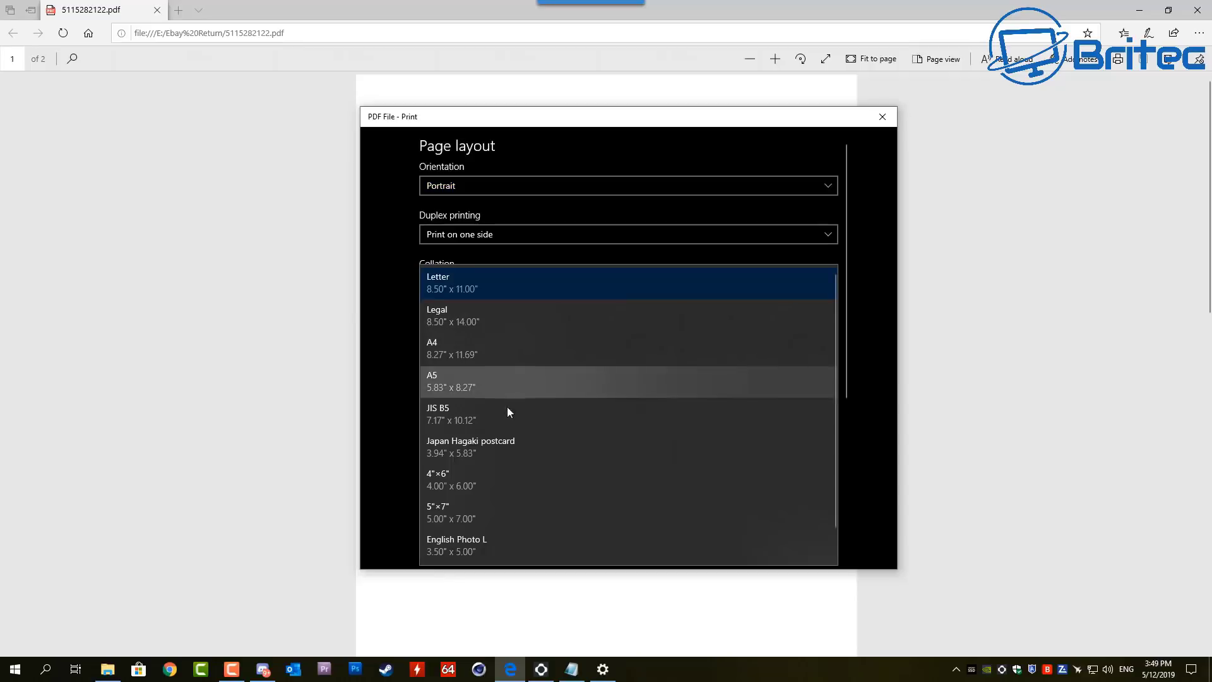
{"action": "scroll", "coordinate": [507, 407], "scroll_direction": "down", "scroll_amount": 1}
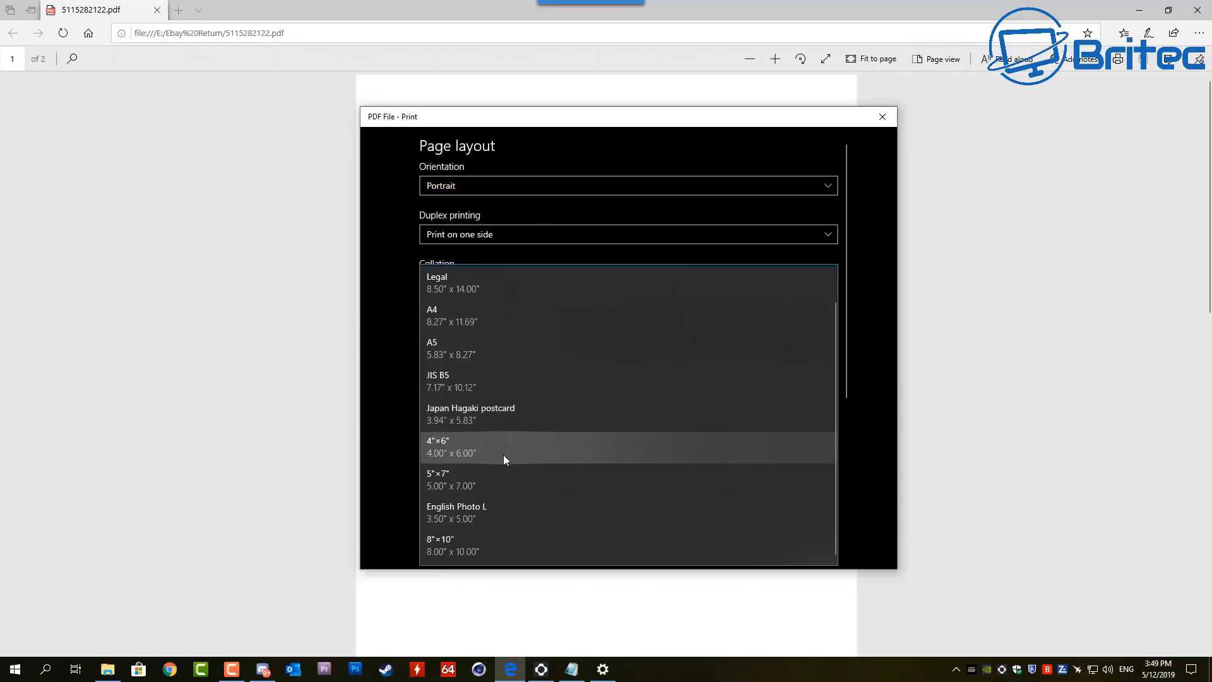
{"action": "left_click", "coordinate": [475, 323]}
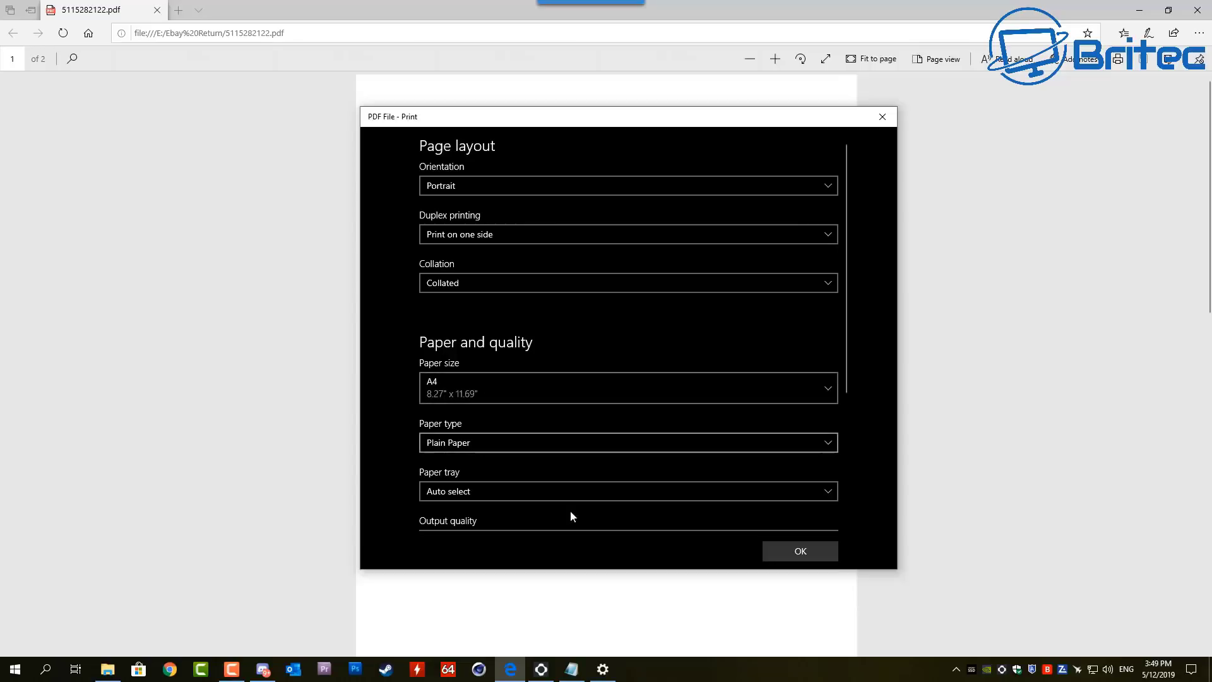
{"action": "left_click", "coordinate": [801, 553]}
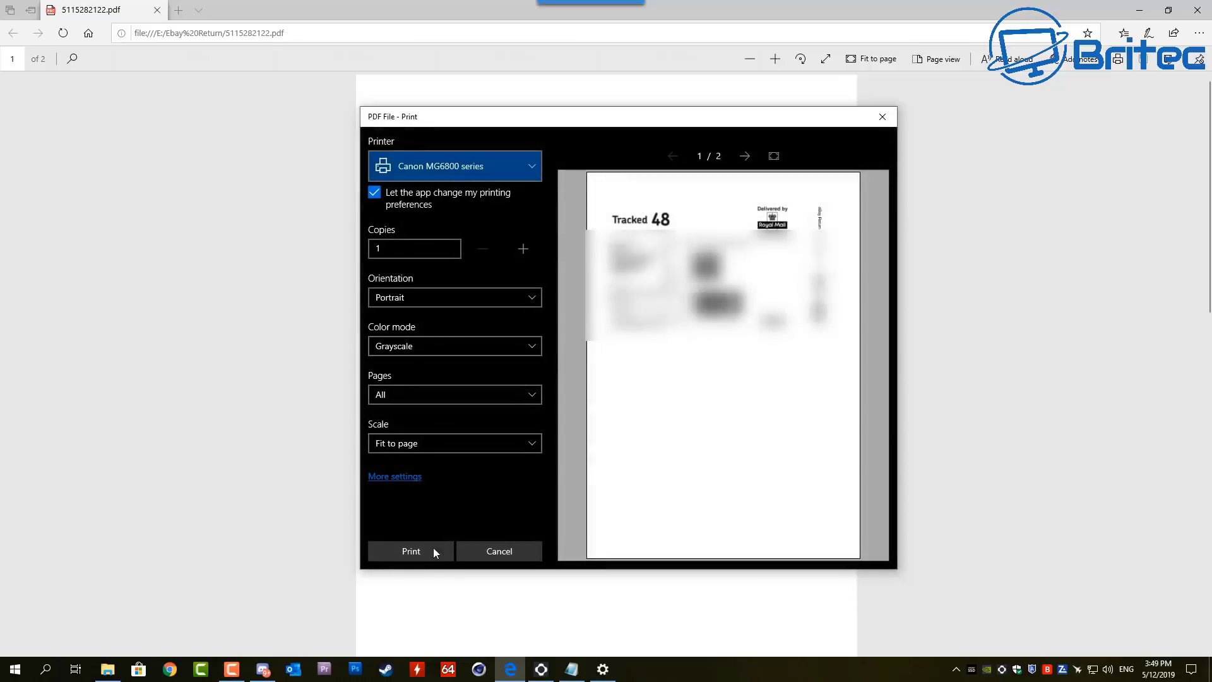
{"action": "left_click", "coordinate": [411, 551]}
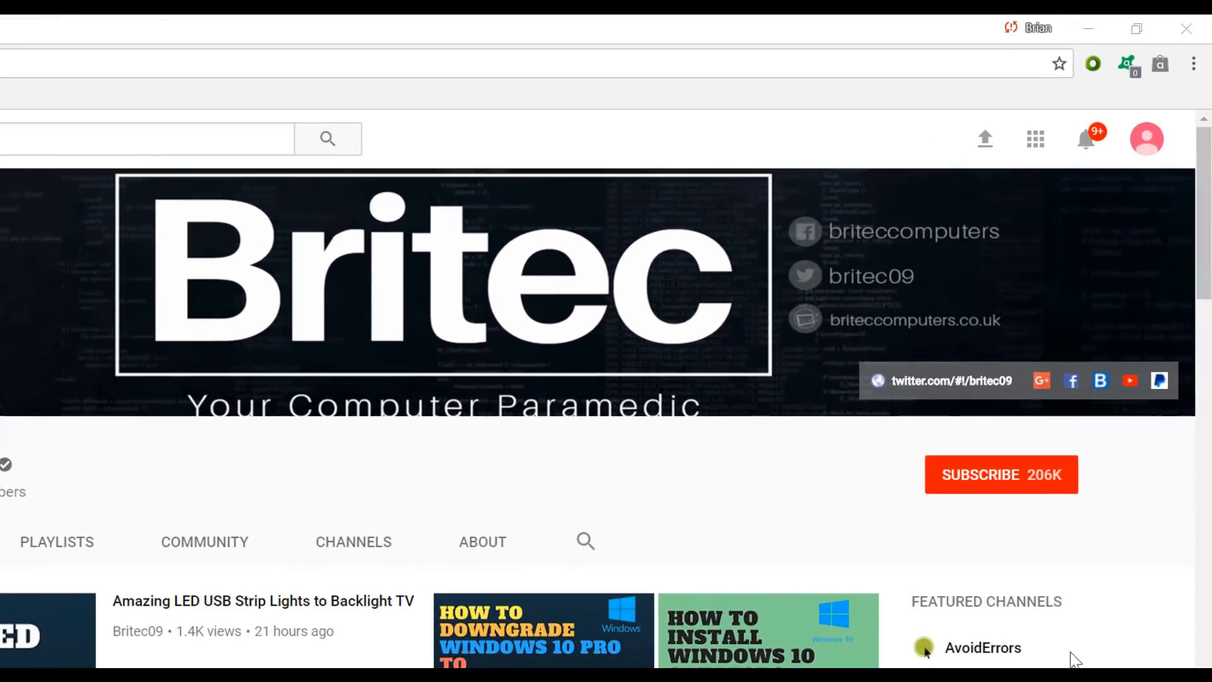
Step: Hit SUBSCRIBE on the Britec channel page (206K subscribers)
{"action": "left_click", "coordinate": [1017, 490]}
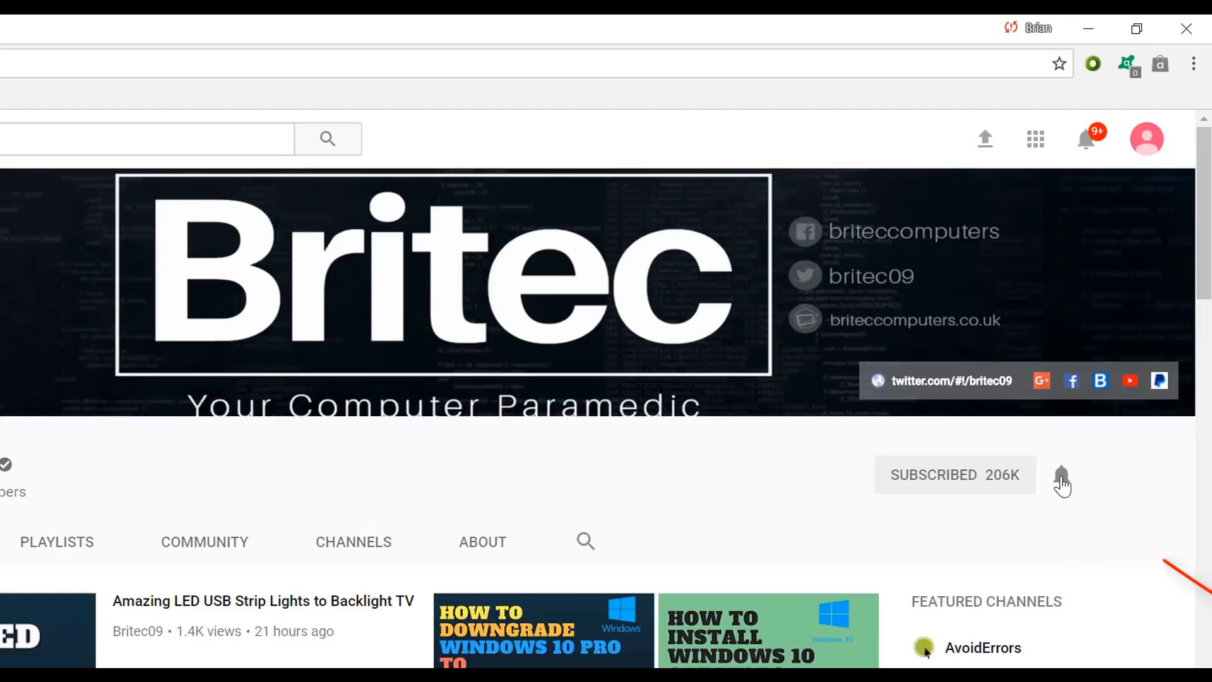